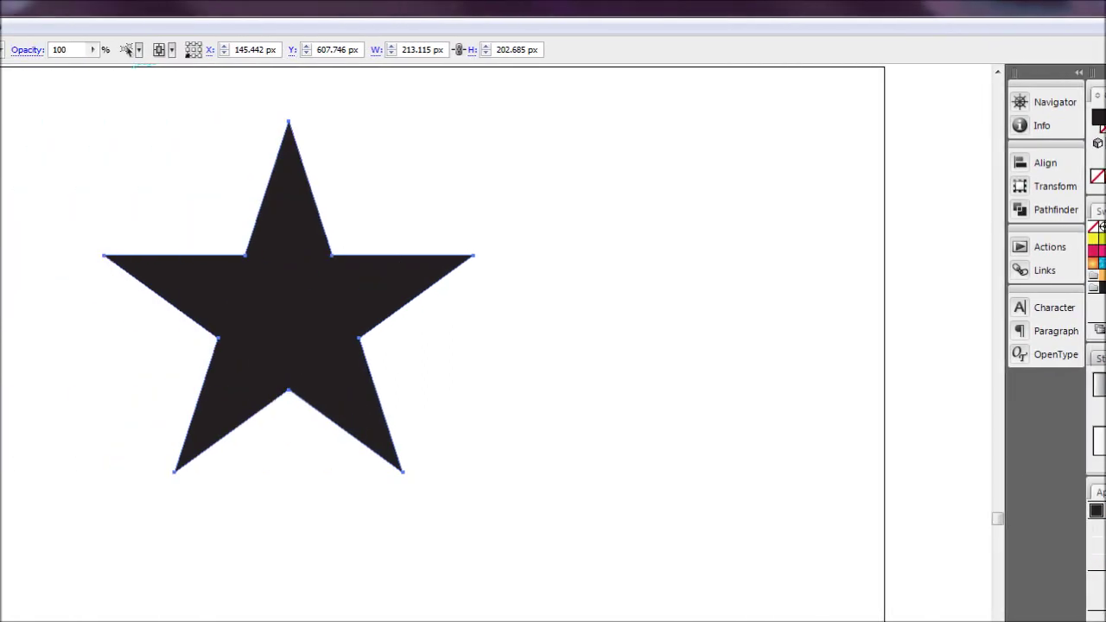
# Give the star a linear gradient fill with the black stop at 82.23% and a 90° angle
pyautogui.click(326, 28)
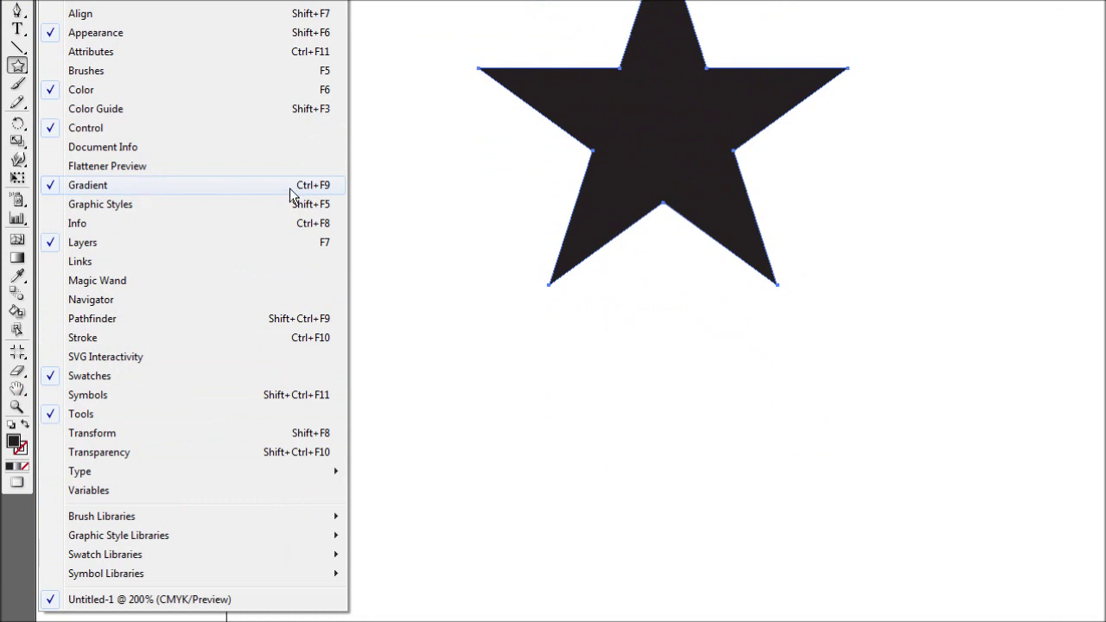
pyautogui.click(335, 192)
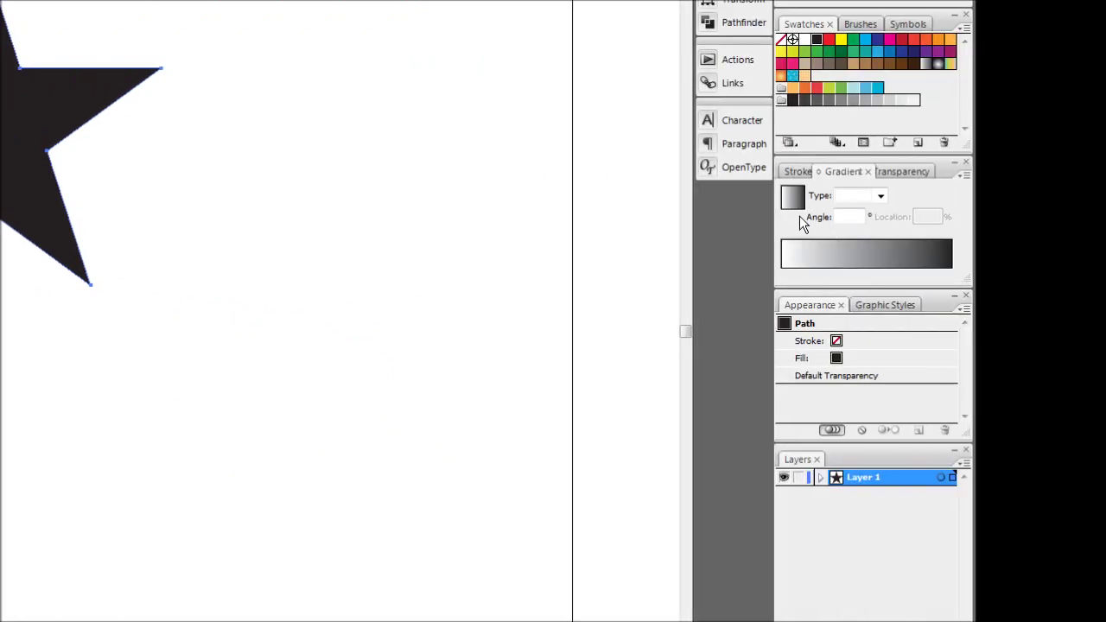
pyautogui.click(792, 200)
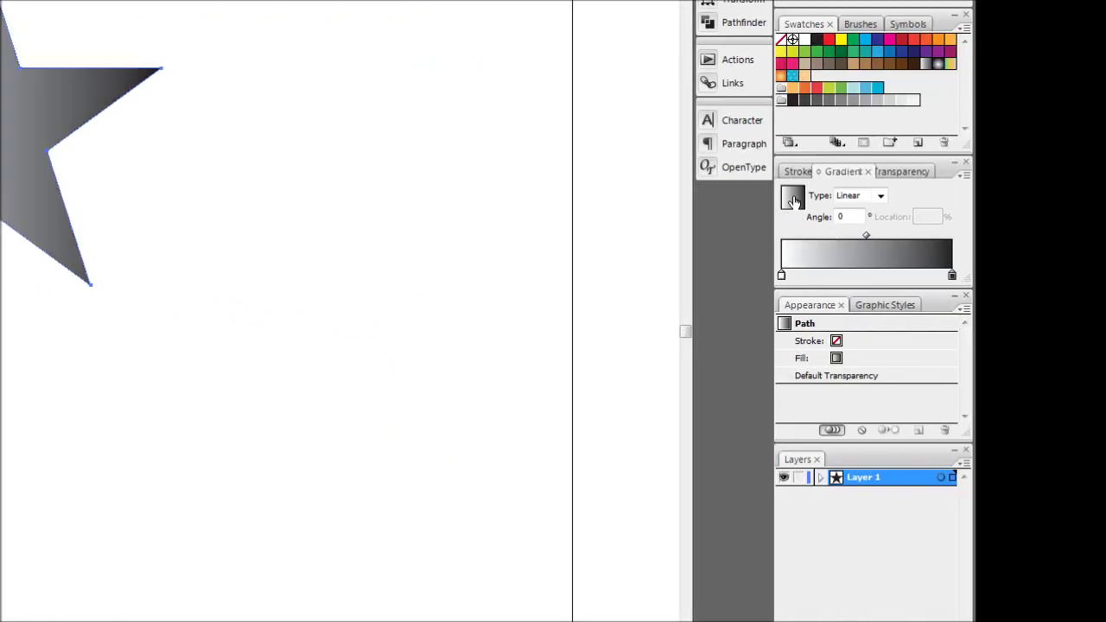
pyautogui.moveTo(825, 279); pyautogui.dragTo(796, 274)
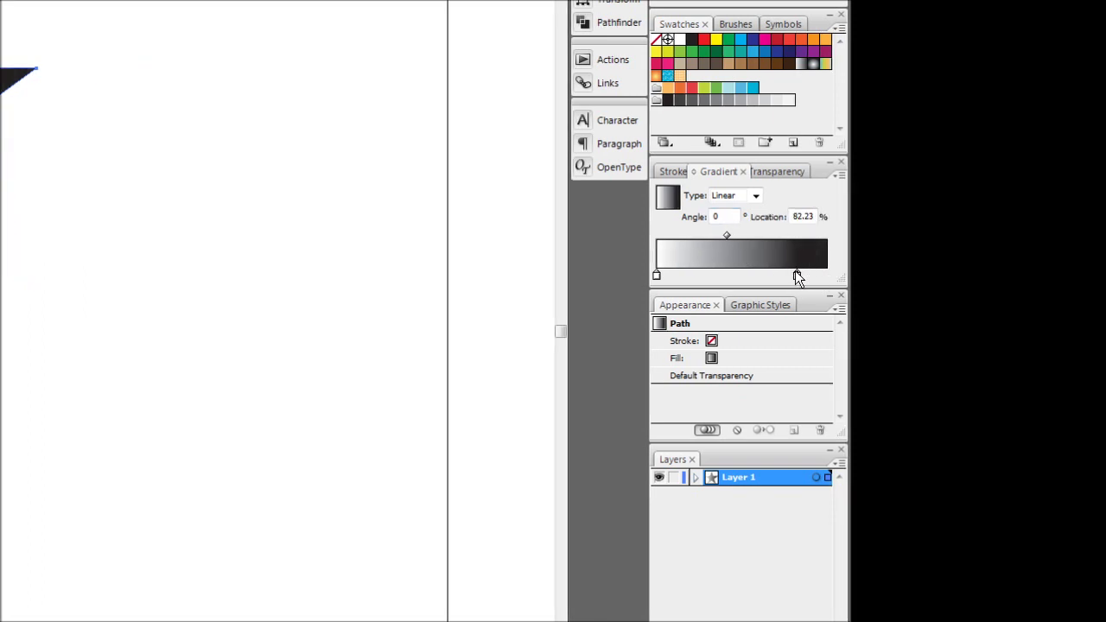
pyautogui.click(730, 218)
pyautogui.write('90')
pyautogui.press('Return')
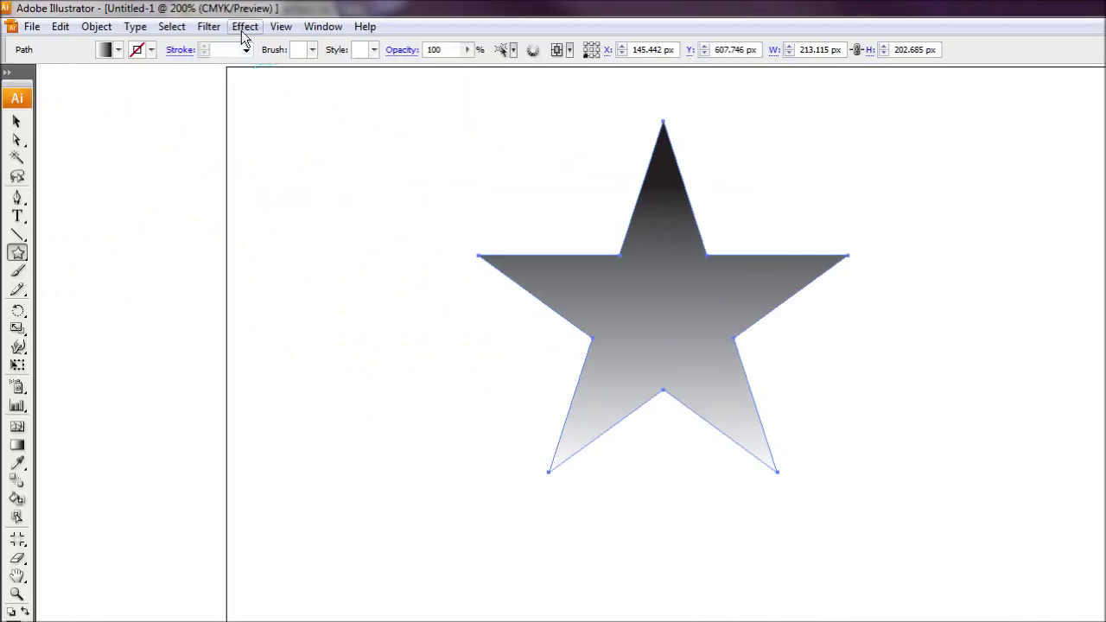
# Apply a Pixelate > Color Halftone effect with Max. Radius 20 and channel angles set to 0
pyautogui.click(242, 27)
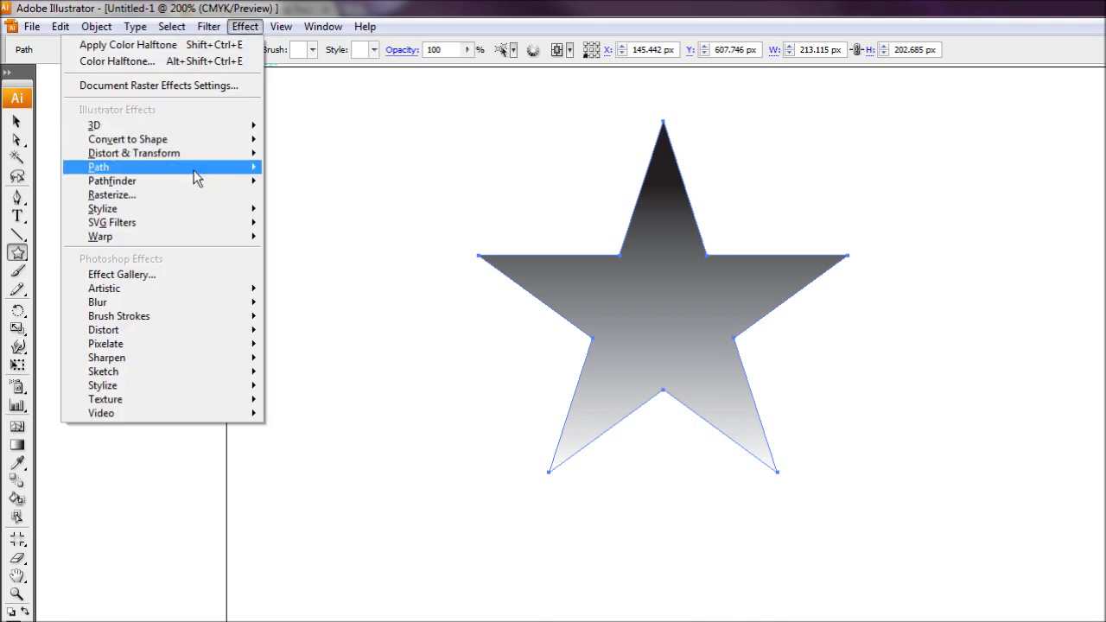
pyautogui.moveTo(163, 343)
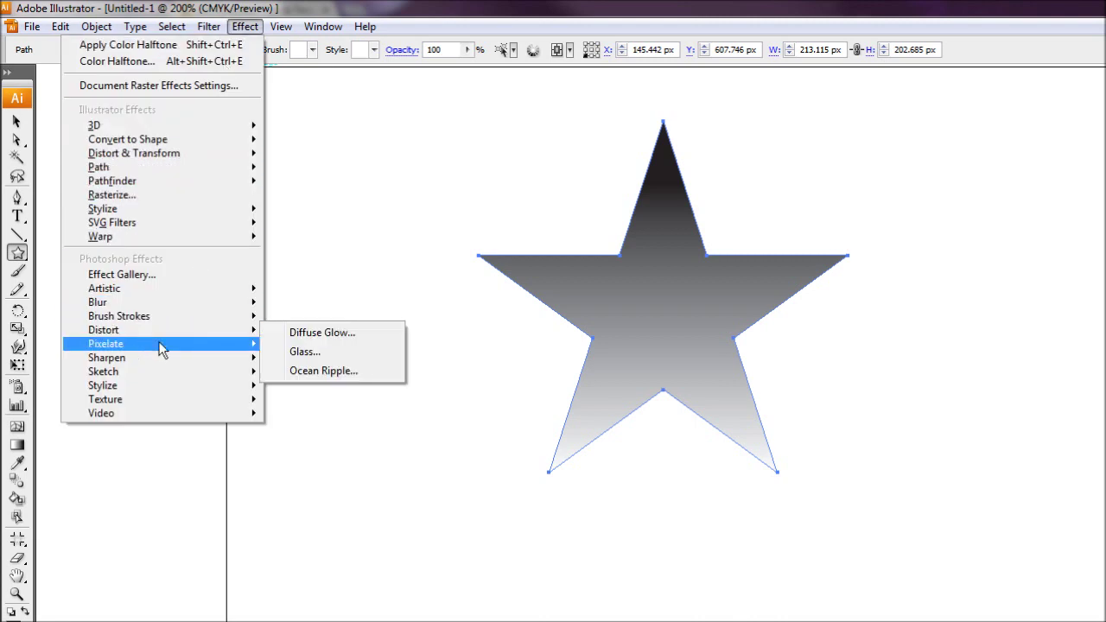
pyautogui.click(318, 349)
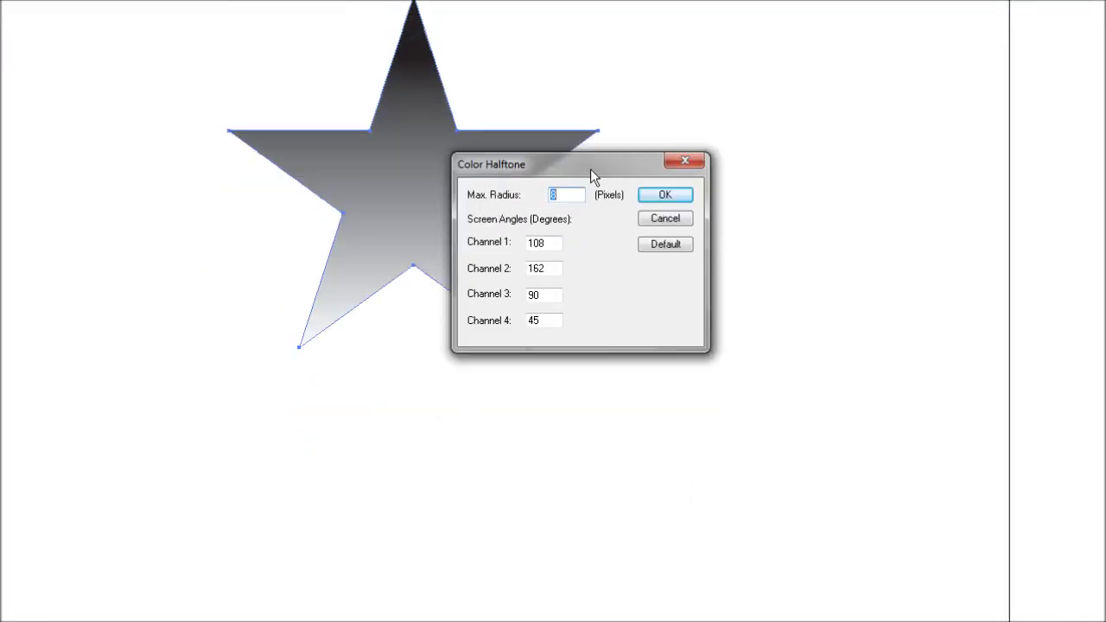
pyautogui.moveTo(591, 171); pyautogui.dragTo(534, 173)
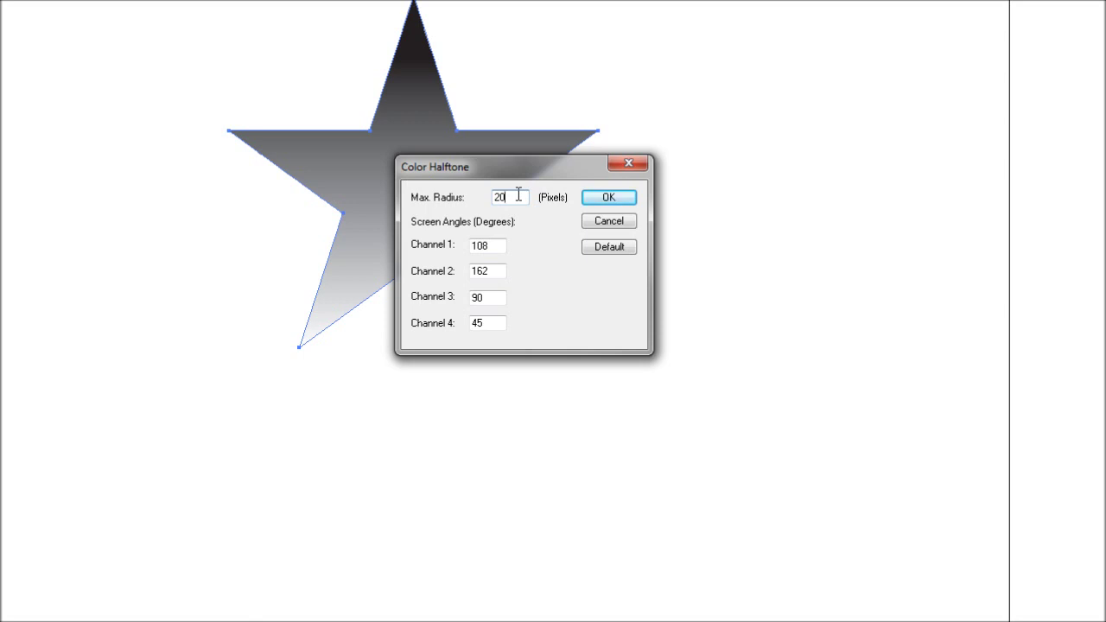
pyautogui.moveTo(508, 200); pyautogui.dragTo(492, 201)
pyautogui.press('Tab')
pyautogui.write('00')
pyautogui.press('Tab')
pyautogui.write('0')
pyautogui.press('Tab')
pyautogui.write('0')
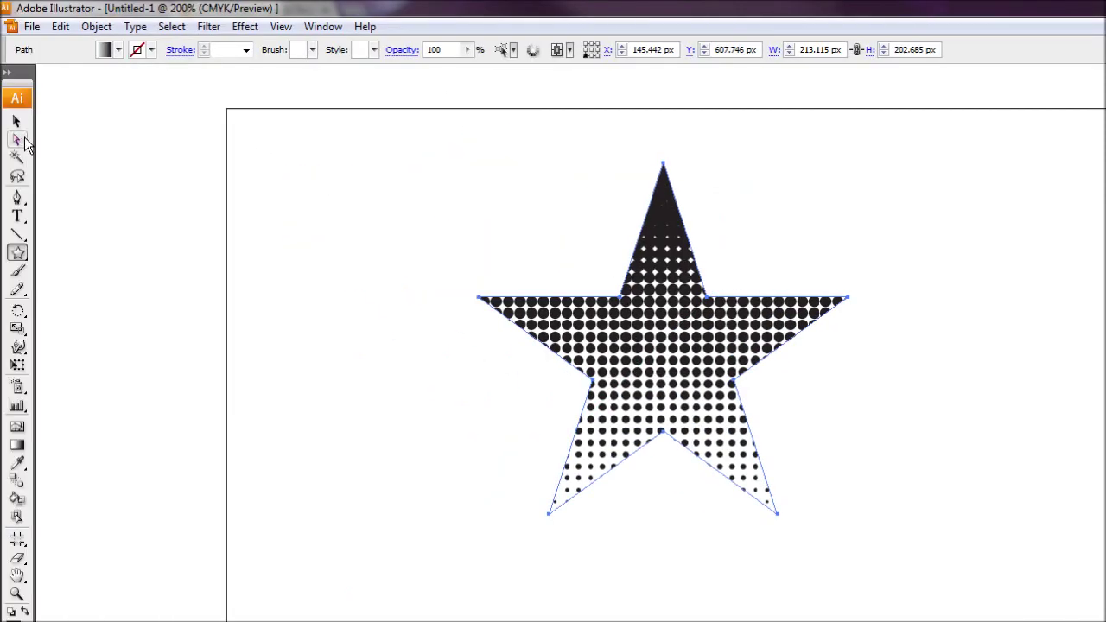
# Delete the test gradient rectangle, leaving only the halftone star on the artboard
pyautogui.click(17, 126)
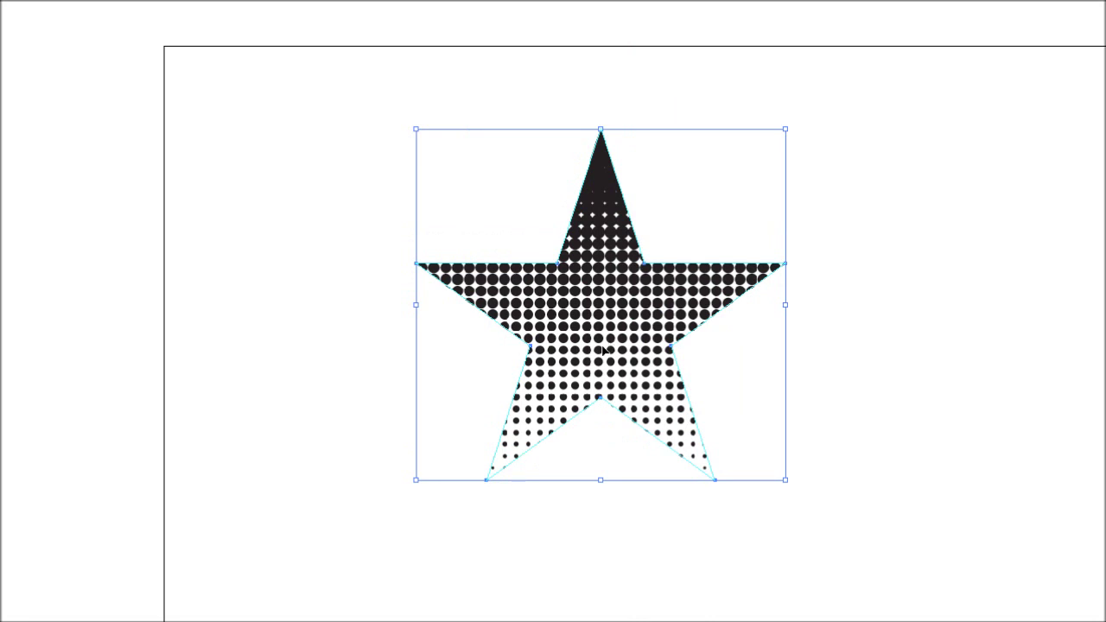
pyautogui.press('Tab')
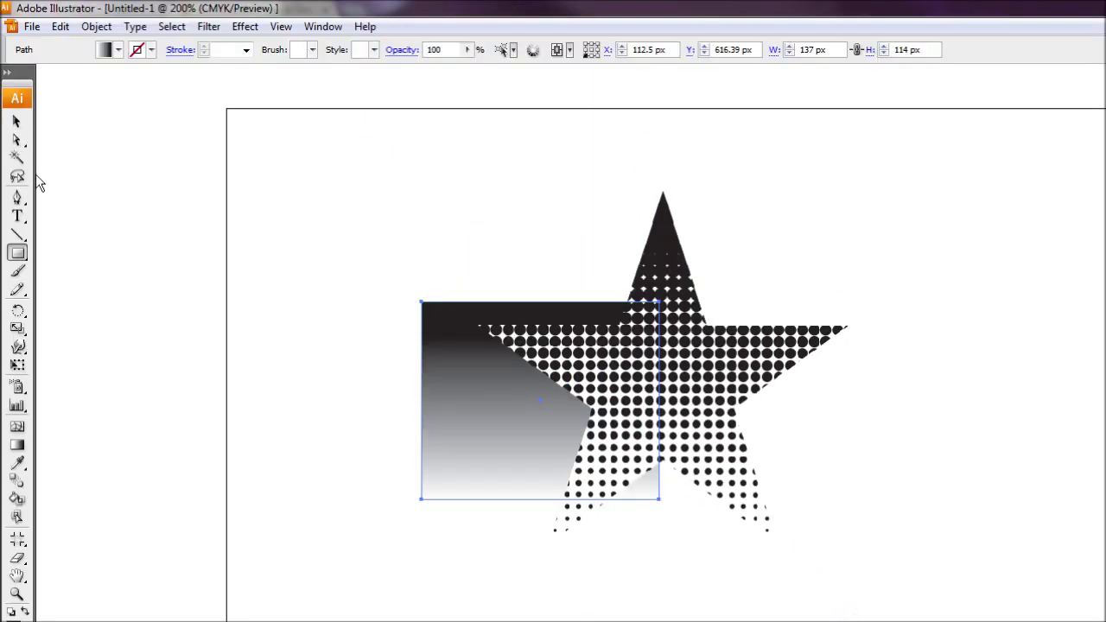
pyautogui.click(16, 123)
pyautogui.click(387, 272)
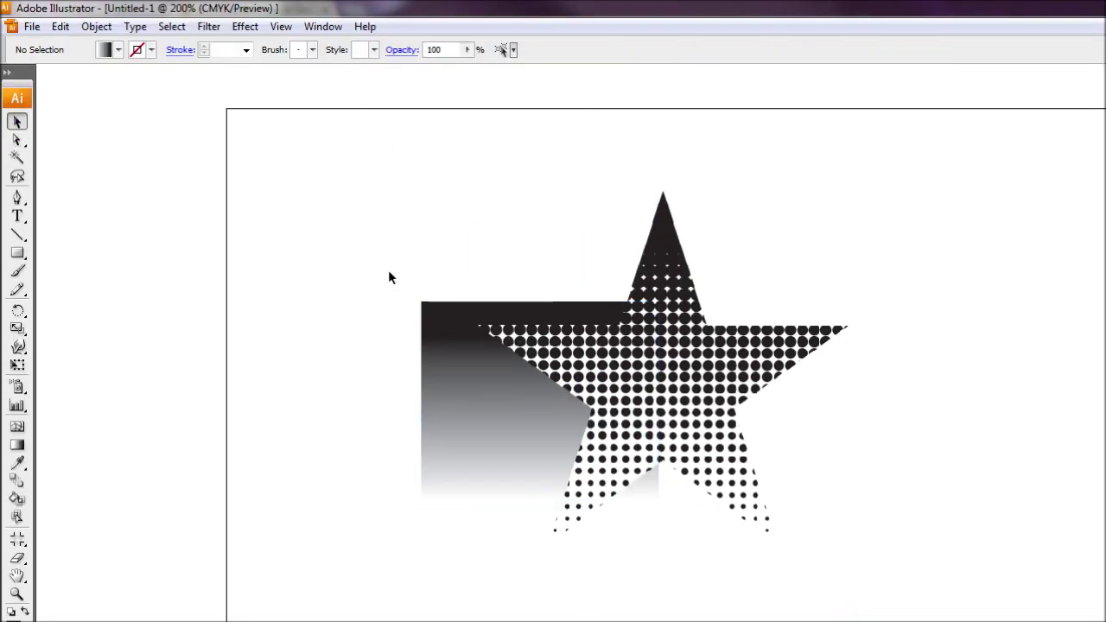
pyautogui.click(493, 400)
pyautogui.press('Delete')
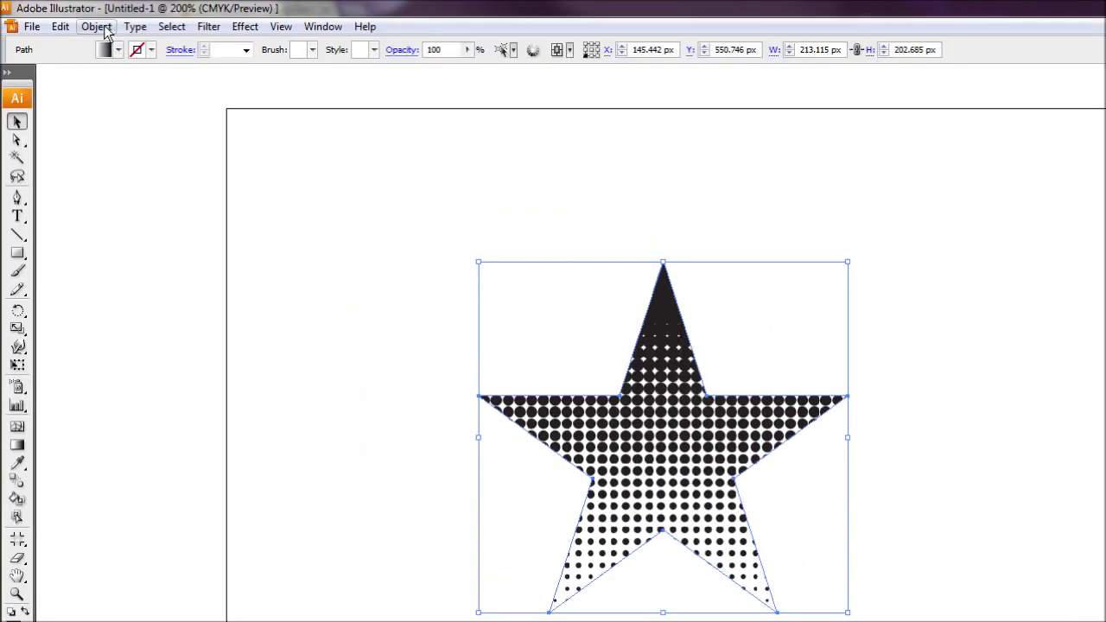
# Expand the star's halftone appearance and nudge it slightly right and down
pyautogui.click(103, 27)
pyautogui.click(106, 235)
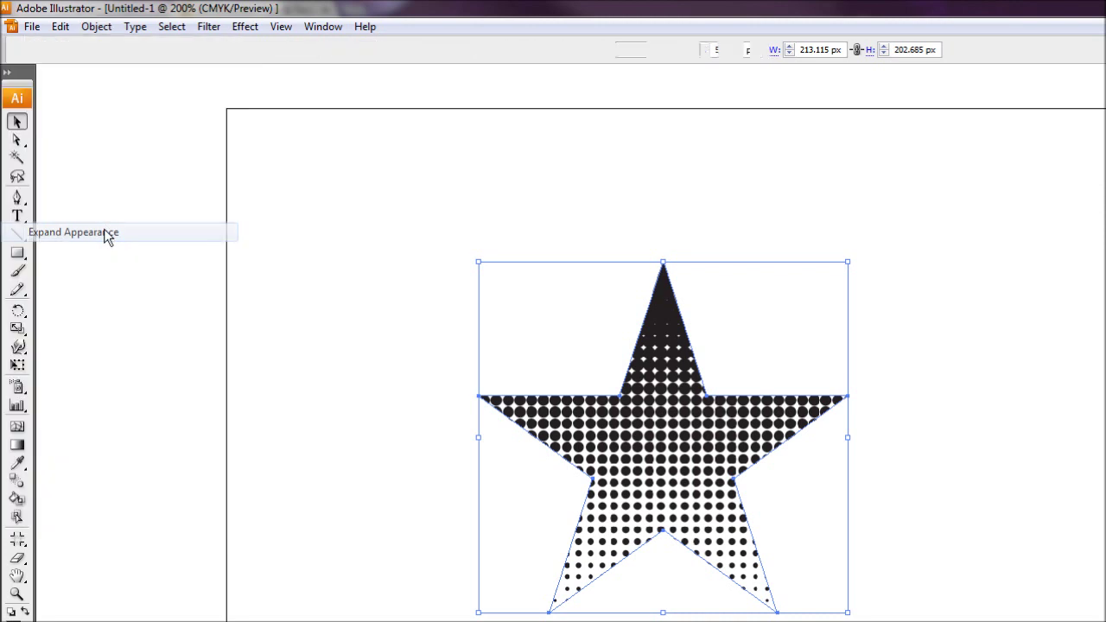
pyautogui.moveTo(701, 368); pyautogui.dragTo(745, 381)
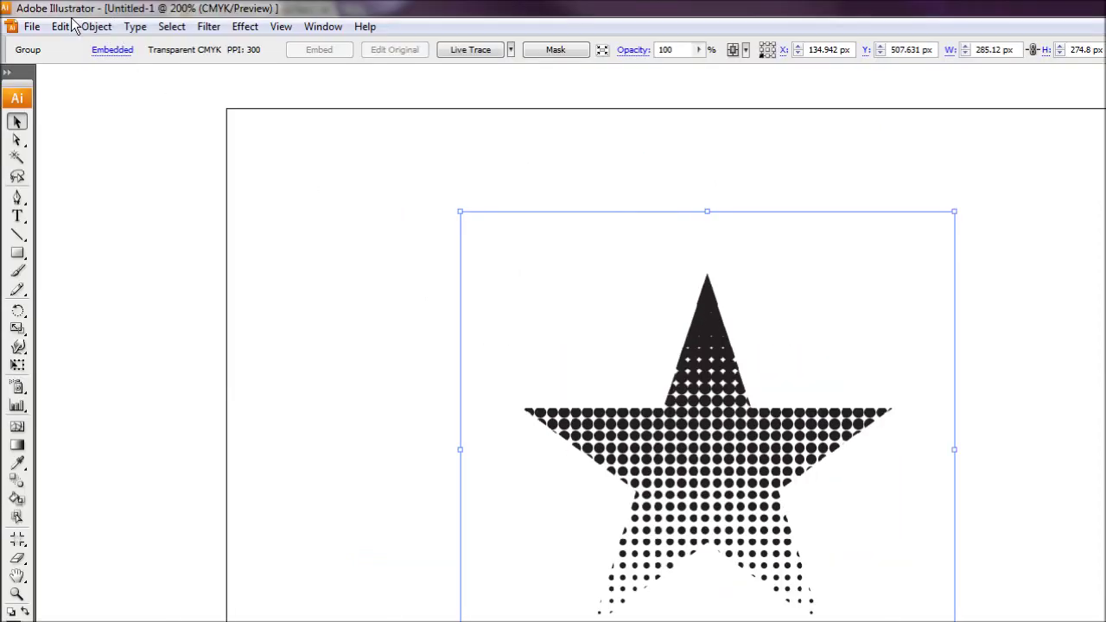
# Bring up the Live Trace tracing options for the expanded star
pyautogui.click(87, 27)
pyautogui.moveTo(115, 423)
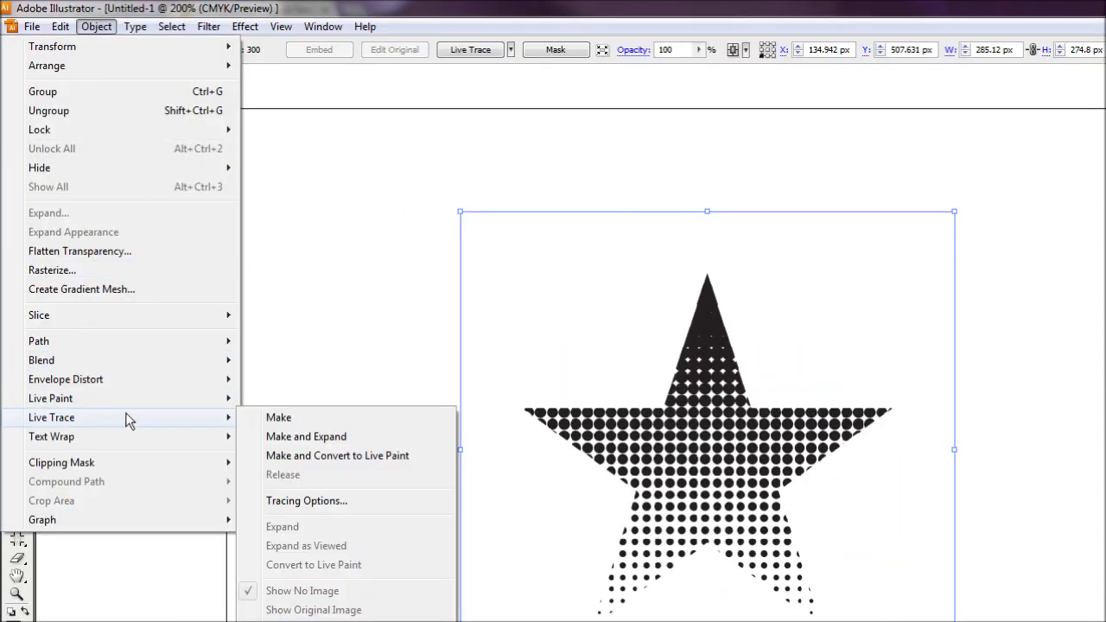
pyautogui.click(307, 500)
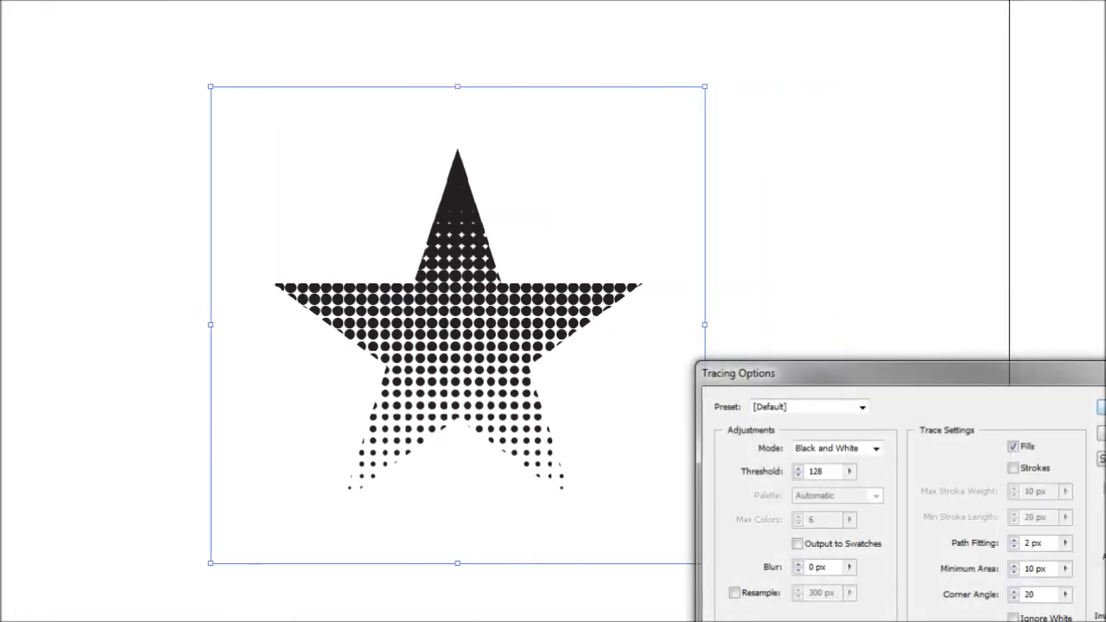
# Trace the star with Path Fitting 1 px, Minimum Area 0, Corner Angle 0 and Ignore White
pyautogui.moveTo(845, 366)
pyautogui.mouseDown()
pyautogui.moveTo(663, 365)
pyautogui.moveTo(519, 195)
pyautogui.mouseUp()
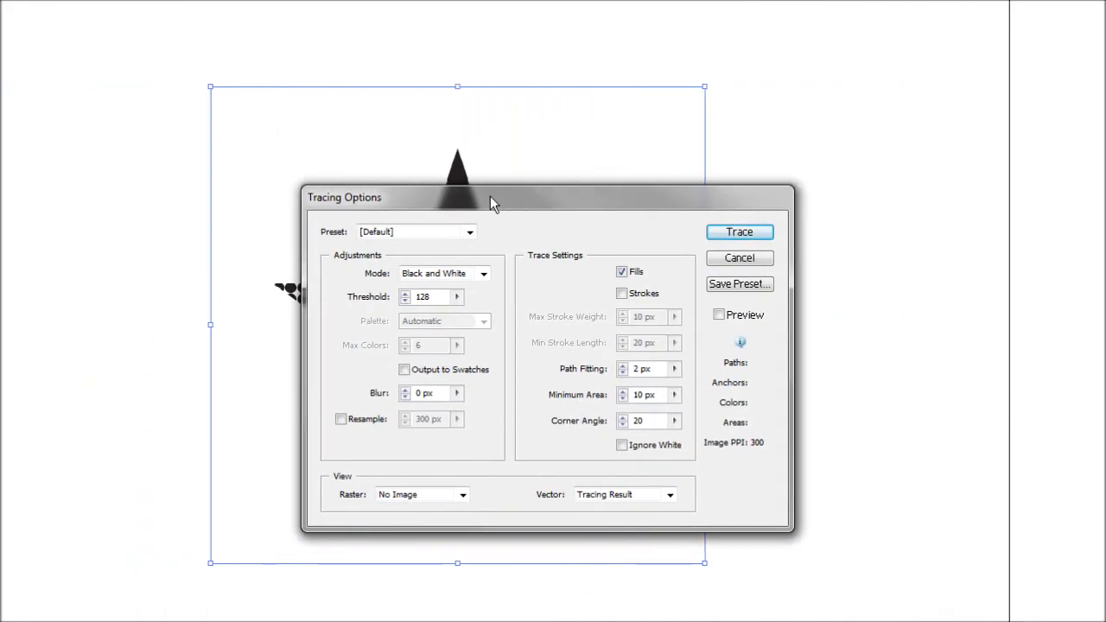
pyautogui.moveTo(302, 196); pyautogui.dragTo(485, 162)
pyautogui.moveTo(672, 163); pyautogui.dragTo(735, 184)
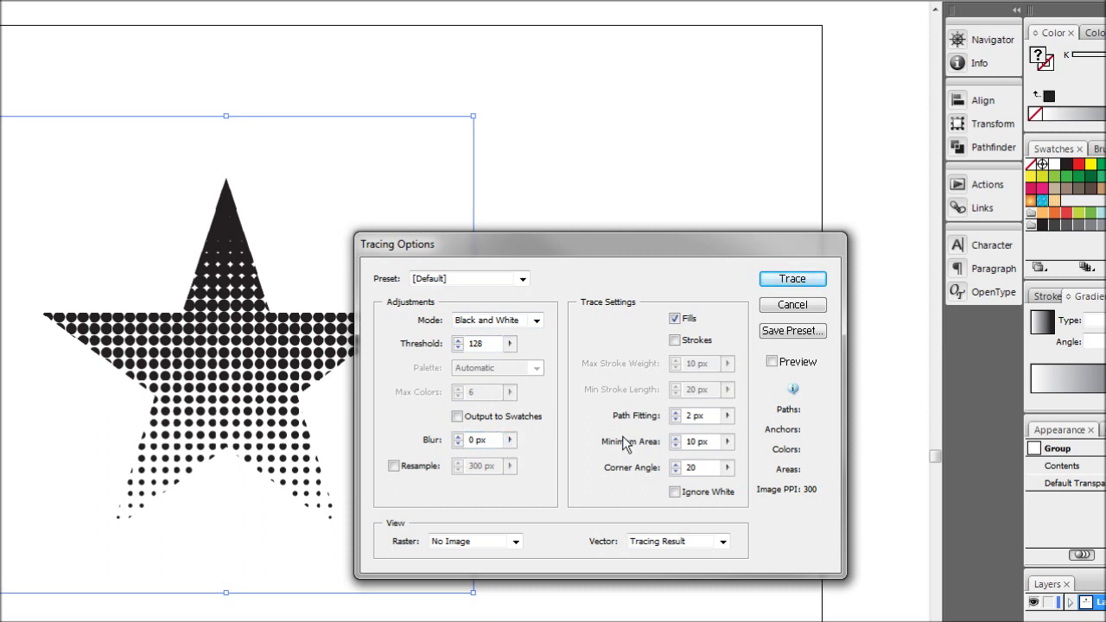
pyautogui.moveTo(708, 416); pyautogui.dragTo(682, 418)
pyautogui.write('1')
pyautogui.press('Tab')
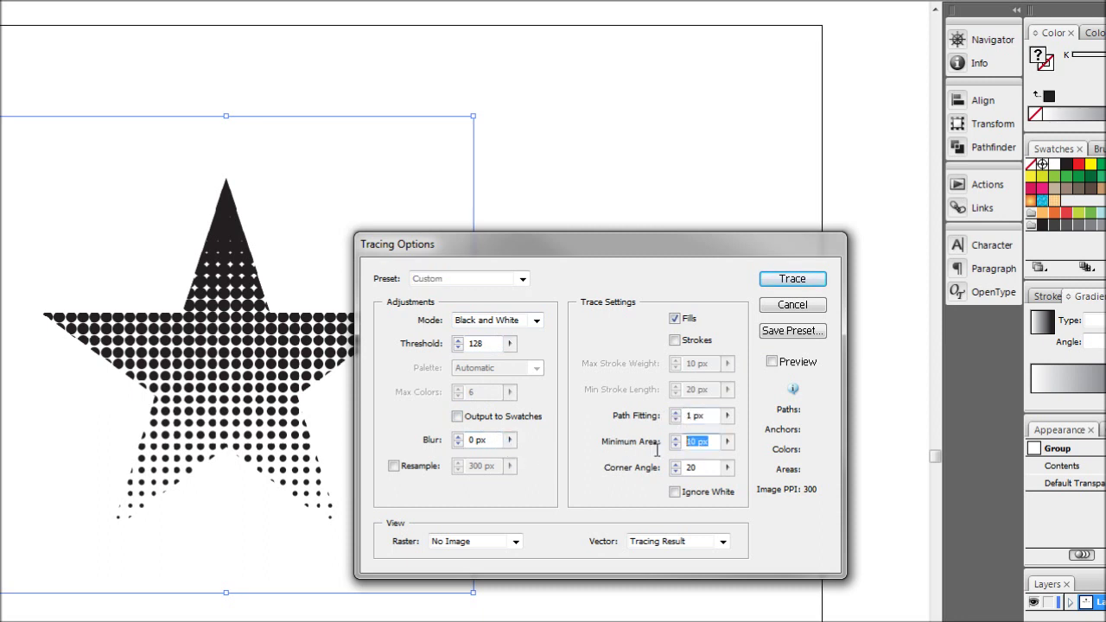
pyautogui.write('0')
pyautogui.press('Tab')
pyautogui.write('0')
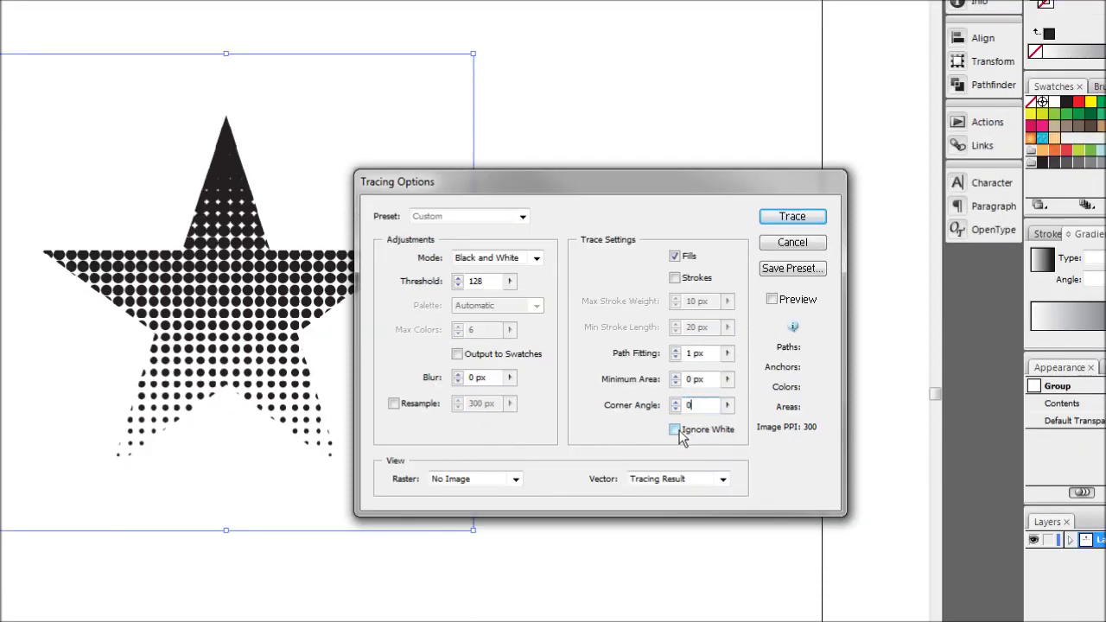
pyautogui.click(678, 432)
pyautogui.click(771, 300)
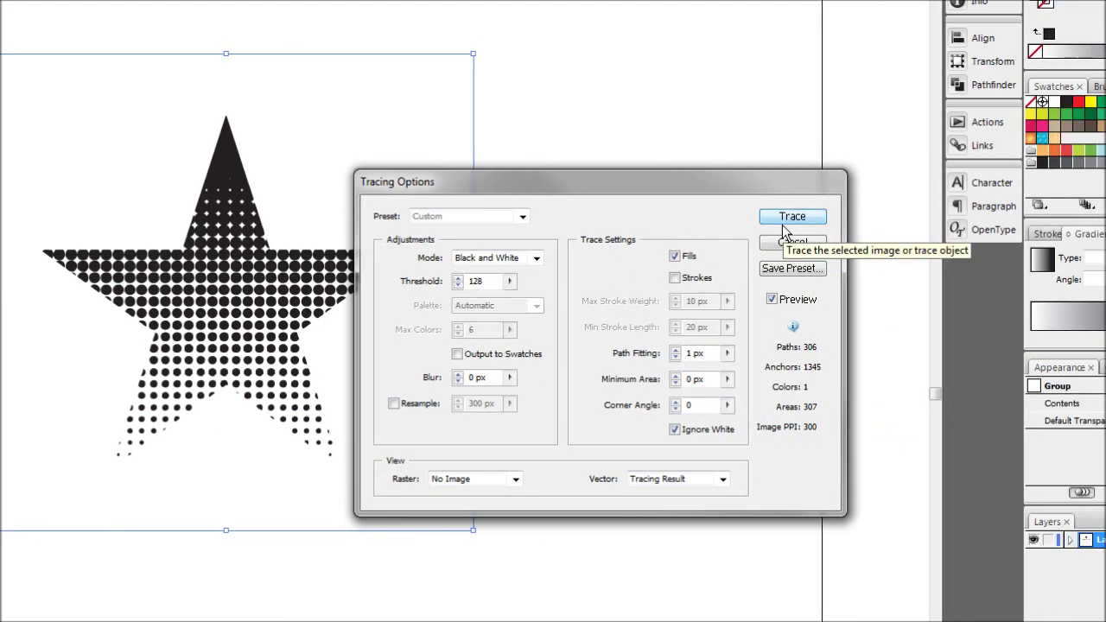
pyautogui.click(784, 223)
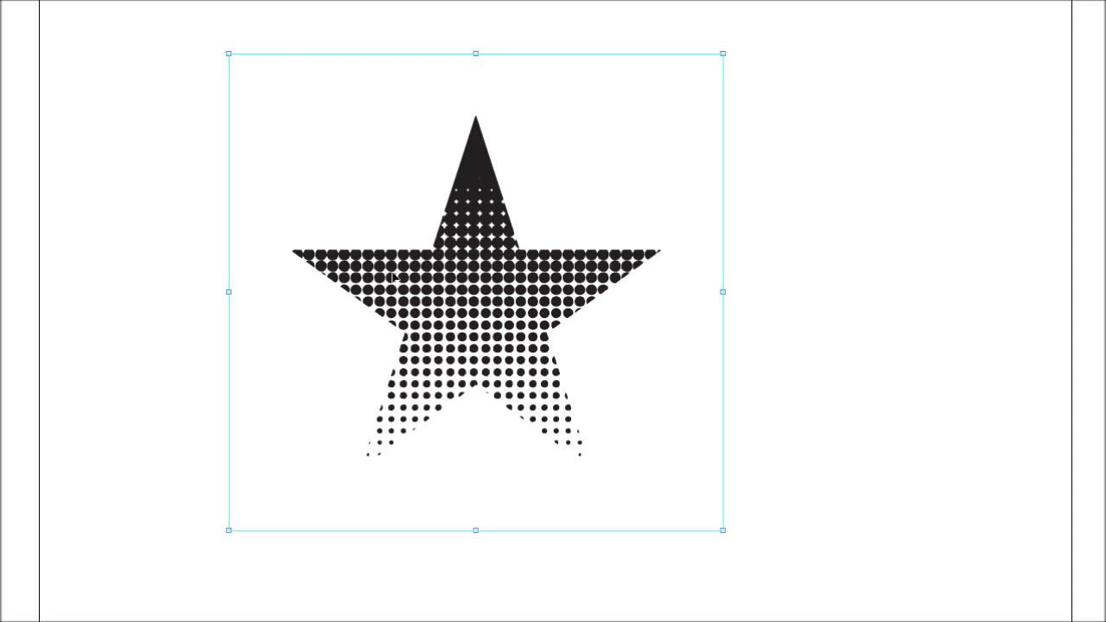
# Expand the traced star with Object and Fill checked into individual vector dot paths
pyautogui.click(96, 26)
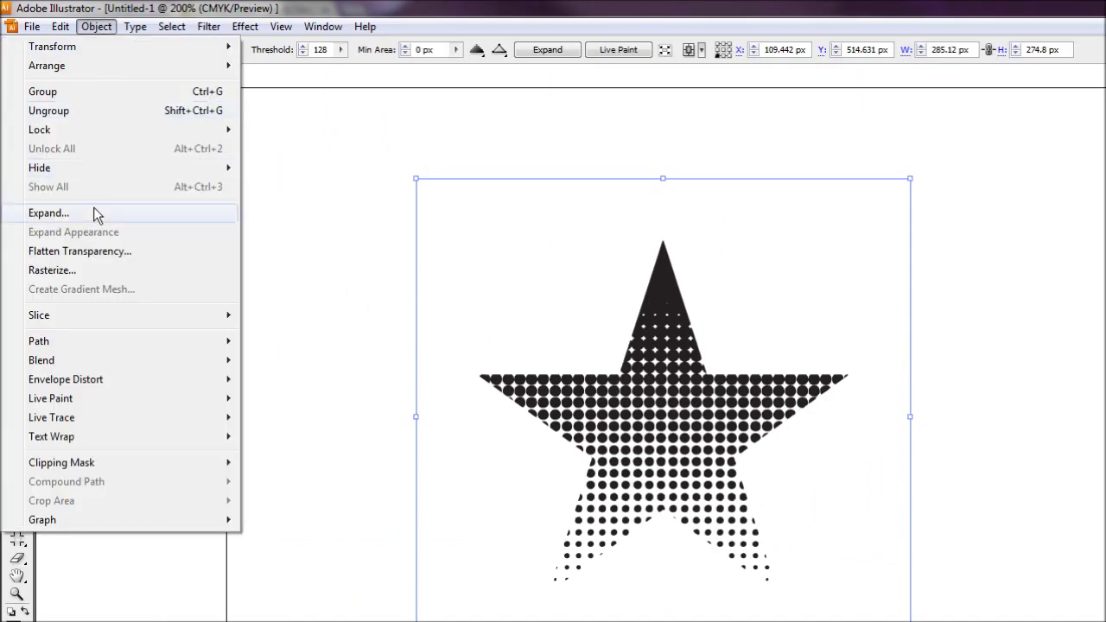
pyautogui.click(96, 214)
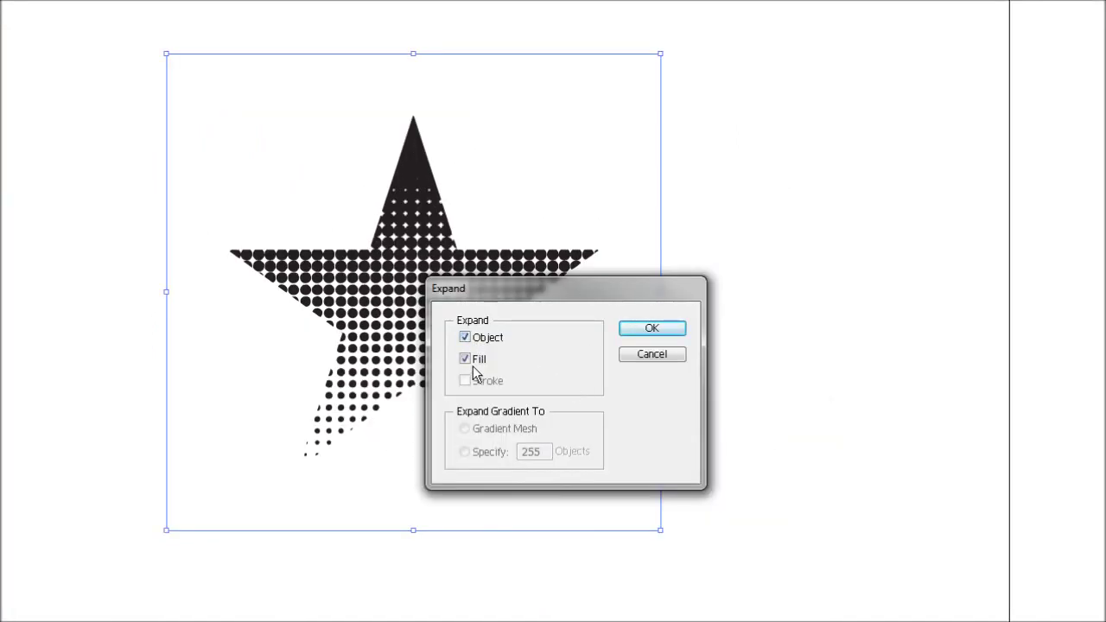
pyautogui.click(643, 331)
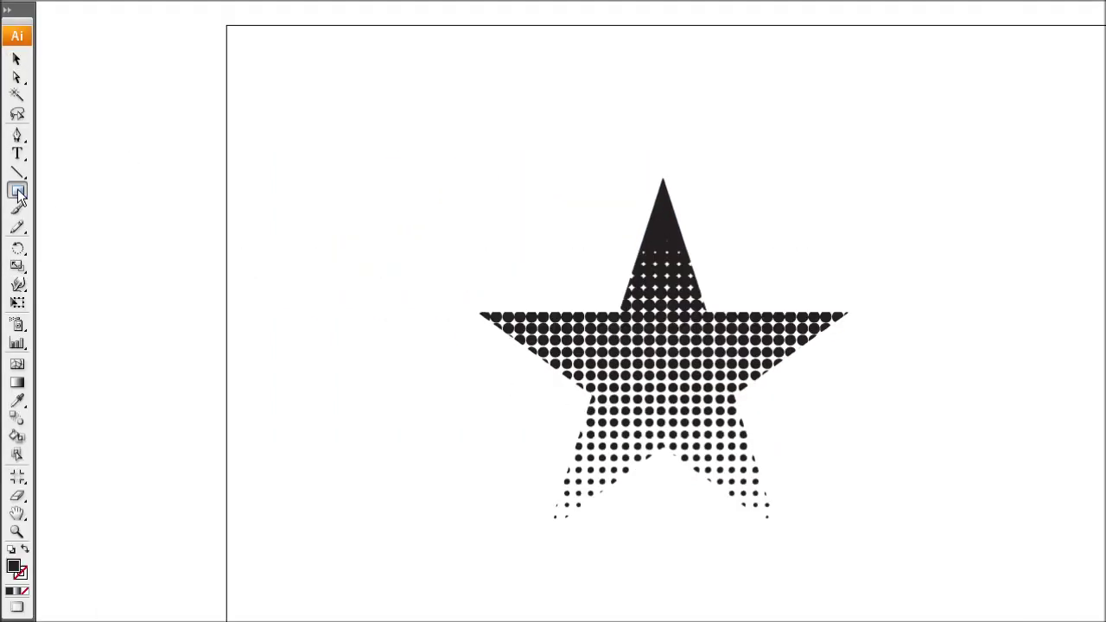
pyautogui.moveTo(18, 193); pyautogui.dragTo(82, 195)
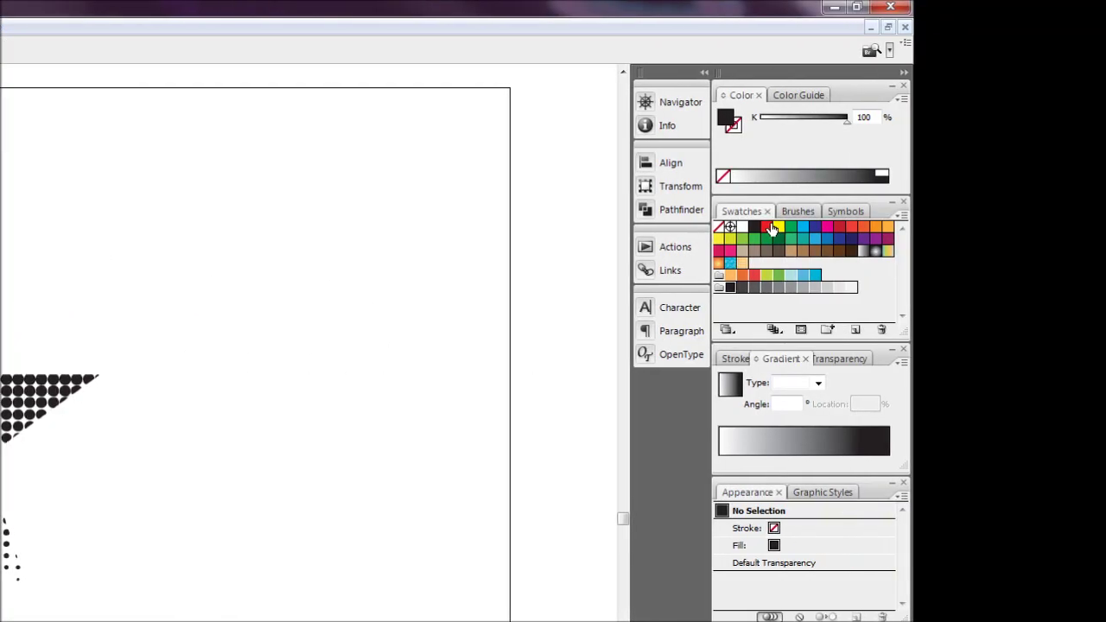
# Choose a red fill swatch for the new rectangle
pyautogui.click(1017, 227)
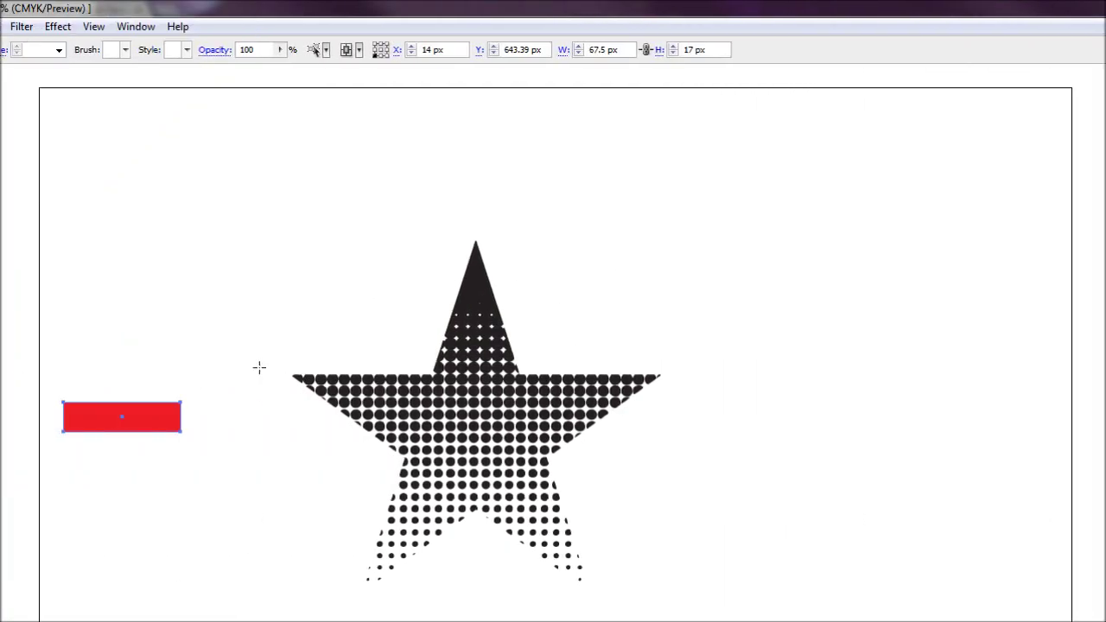